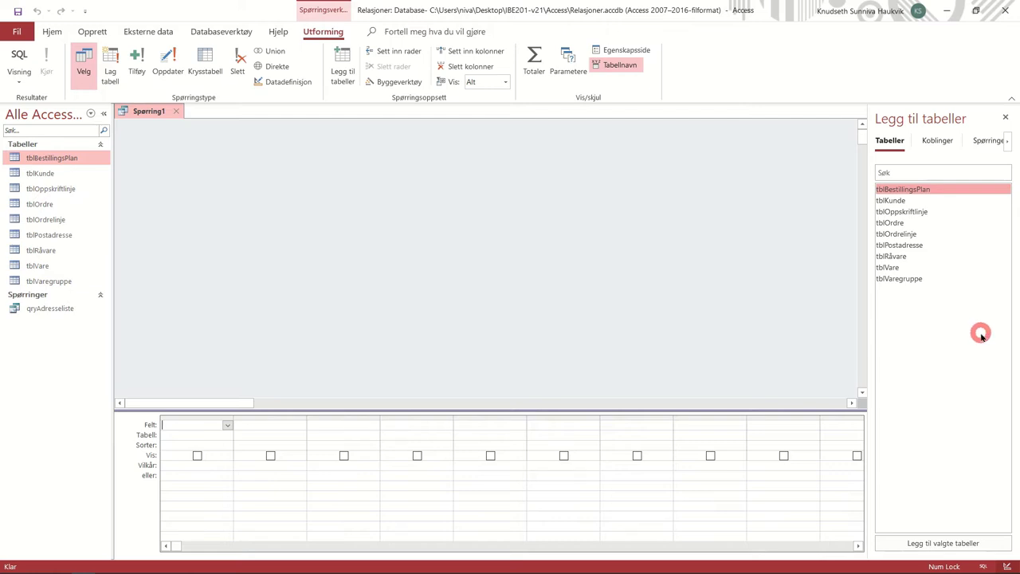
- Add tblOrdrelinje and tblVare to the query and define the calculated field Omsetning: [LevAnt]*[Pris]
{"action": "double_click", "coordinate": [909, 234]}
{"action": "double_click", "coordinate": [894, 268]}
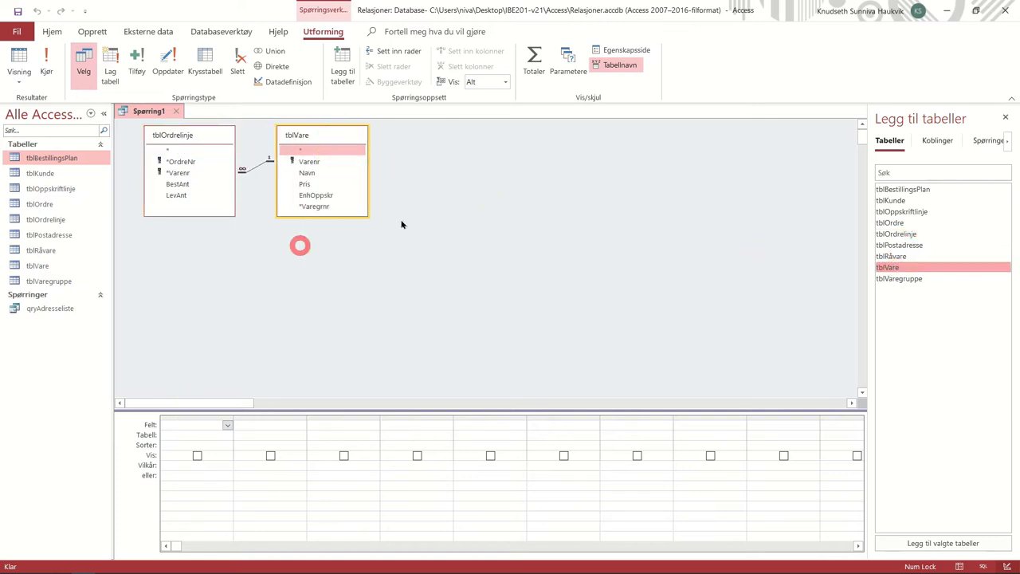
{"action": "left_click", "coordinate": [169, 427]}
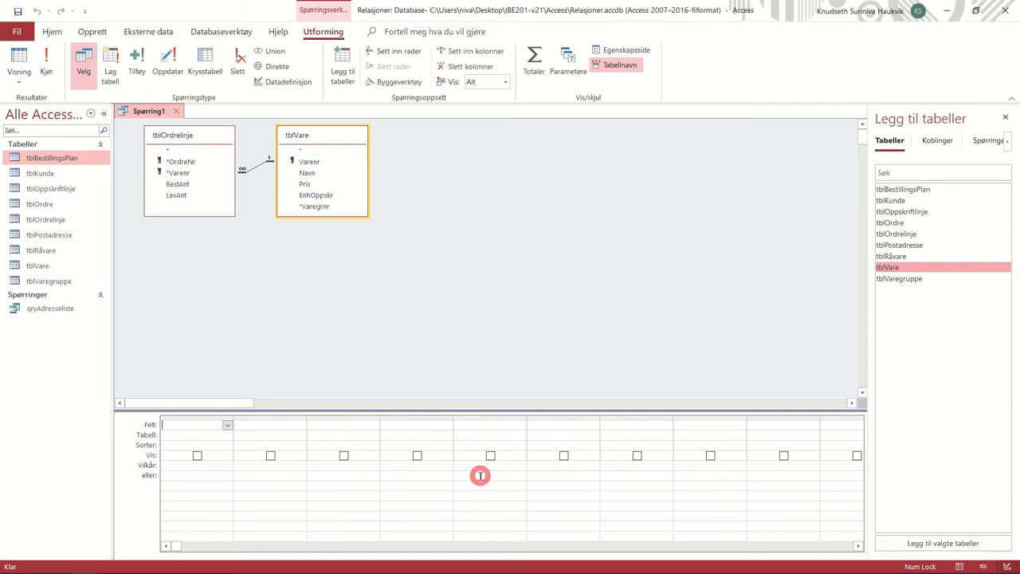
{"action": "type", "text": "Omsetning"}
{"action": "key", "text": "shift"}
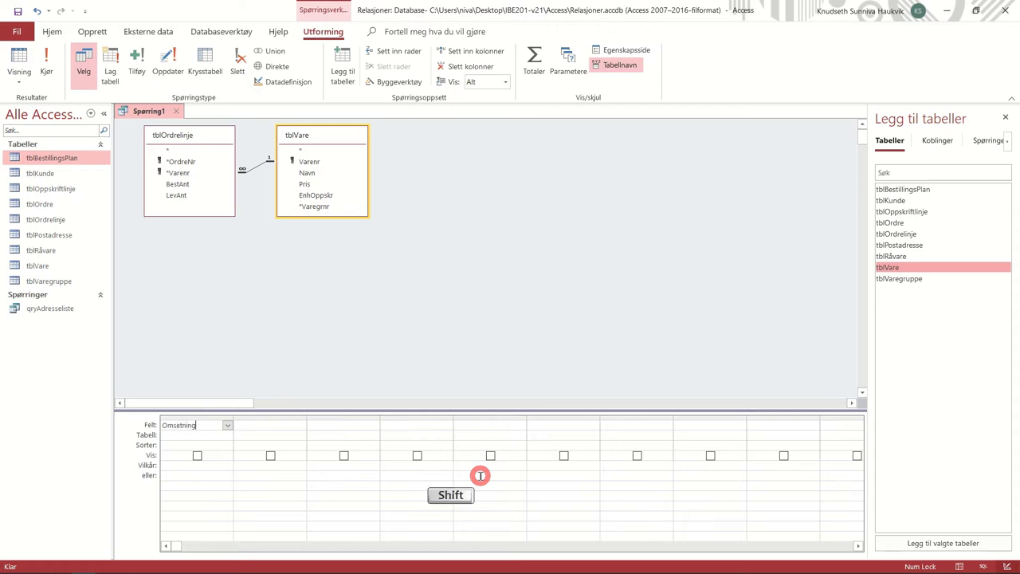
{"action": "type", "text": "msetning:"}
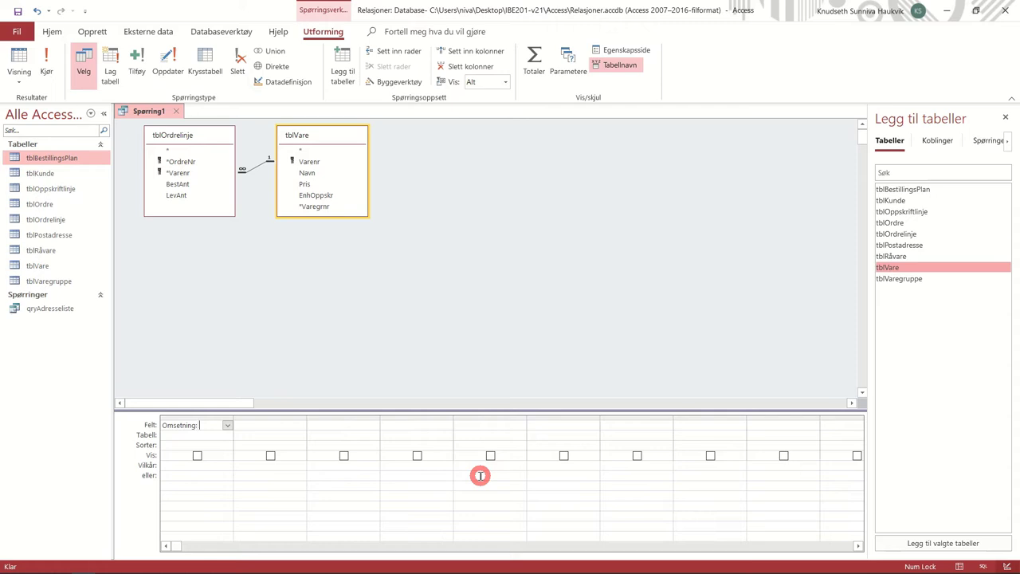
{"action": "type", "text": "[LevAnt]"}
{"action": "type", "text": "*[Pris"}
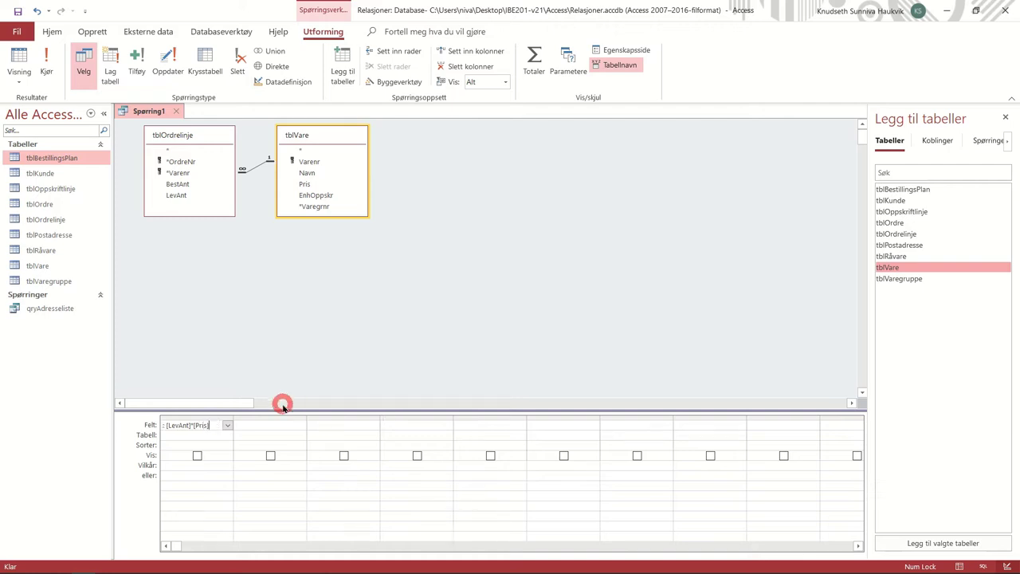
- Run the query to check the calculated Omsetning values, and return to the query design
{"action": "left_click", "coordinate": [48, 61]}
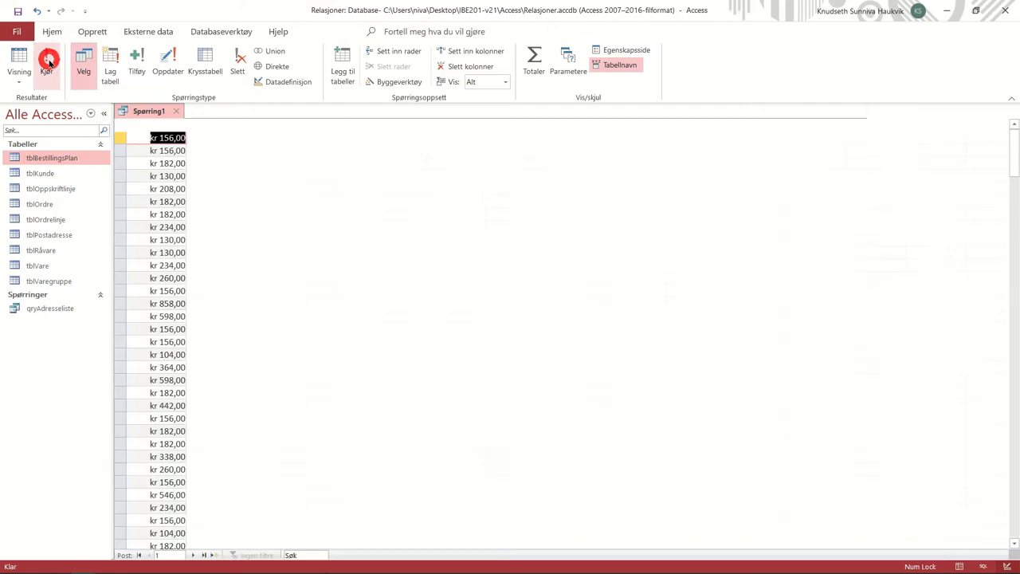
{"action": "scroll", "coordinate": [169, 319], "scroll_direction": "up", "scroll_amount": 3}
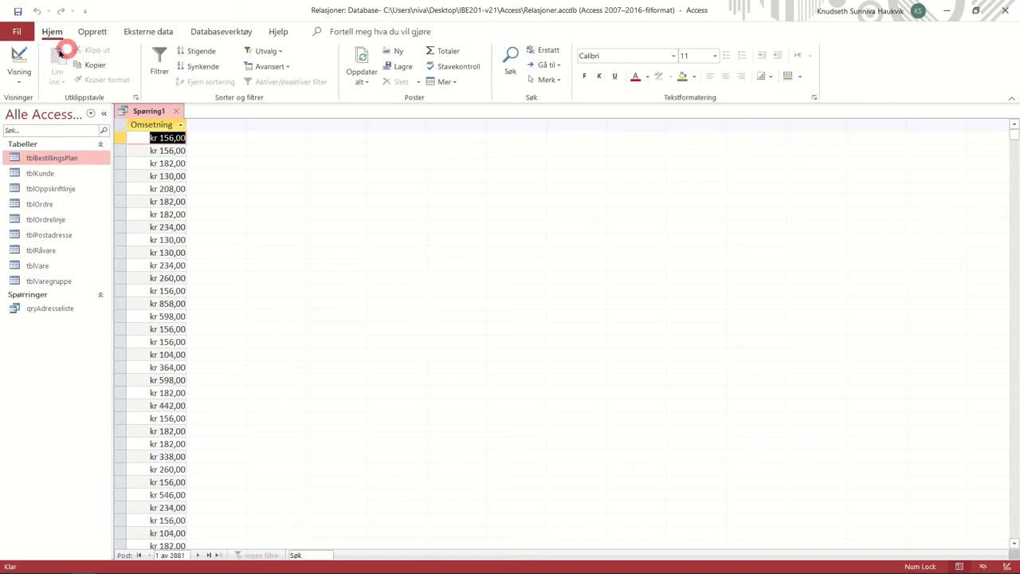
{"action": "left_click", "coordinate": [14, 53]}
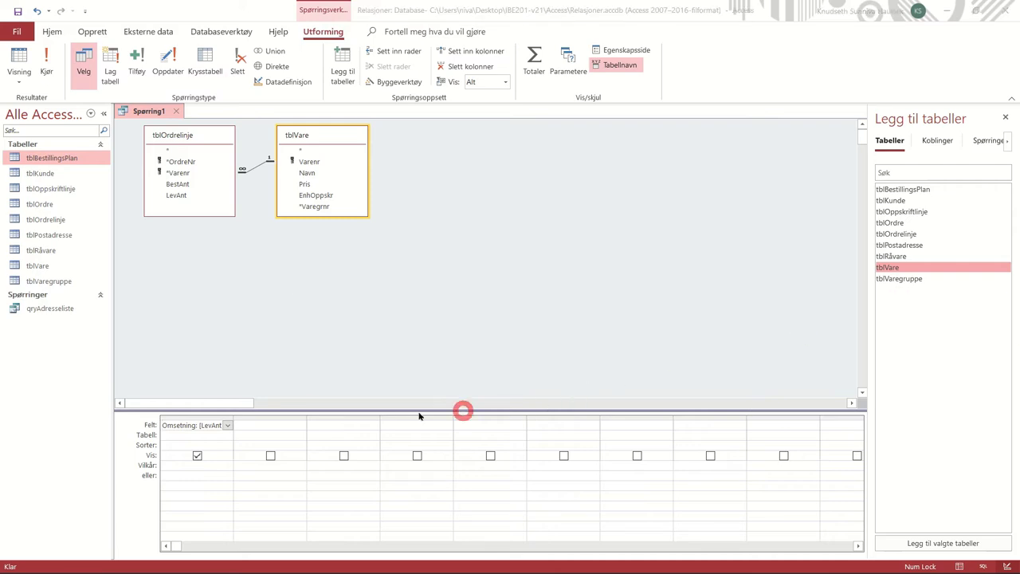
- Add a second calculated field OmsetningInklMva:[Omsetning]*1,25 and make it show in the query result
{"action": "left_click", "coordinate": [257, 425]}
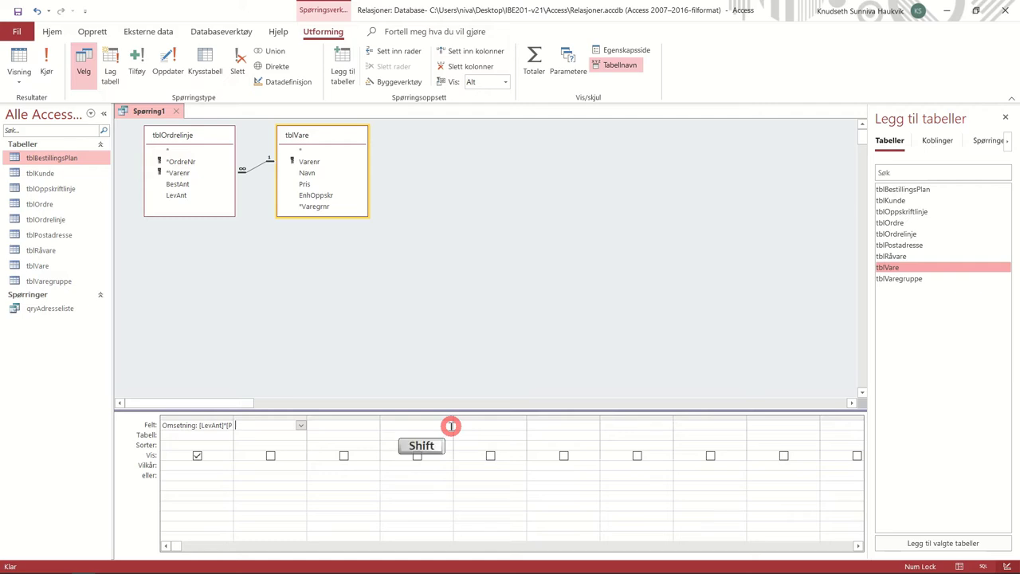
{"action": "type", "text": "Omsetni"}
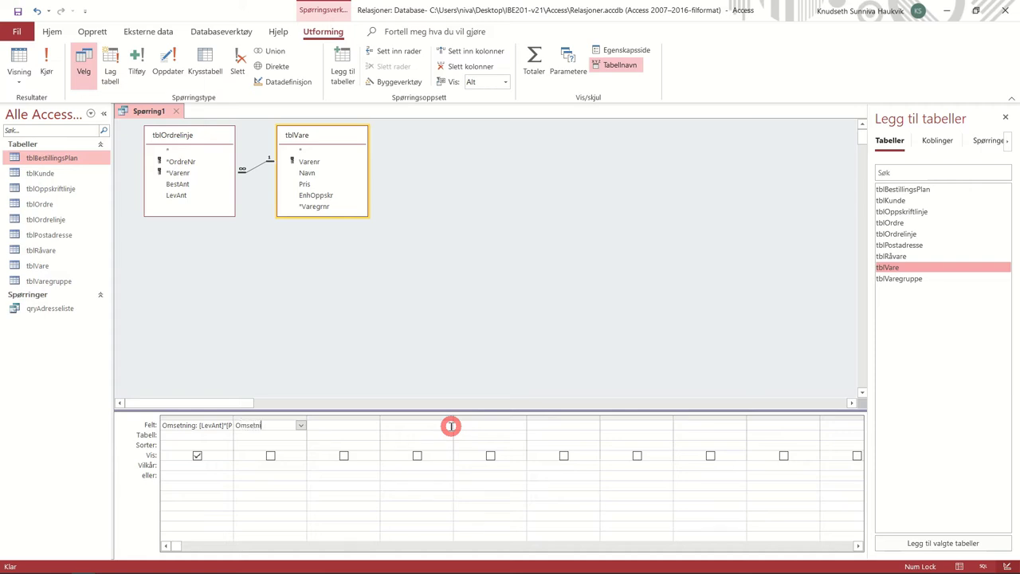
{"action": "type", "text": "OmsetningInklMva"}
{"action": "key", "text": "shift"}
{"action": "key", "text": "ctrl+alt"}
{"action": "type", "text": "[Omsetning"}
{"action": "key", "text": "ctrl+alt"}
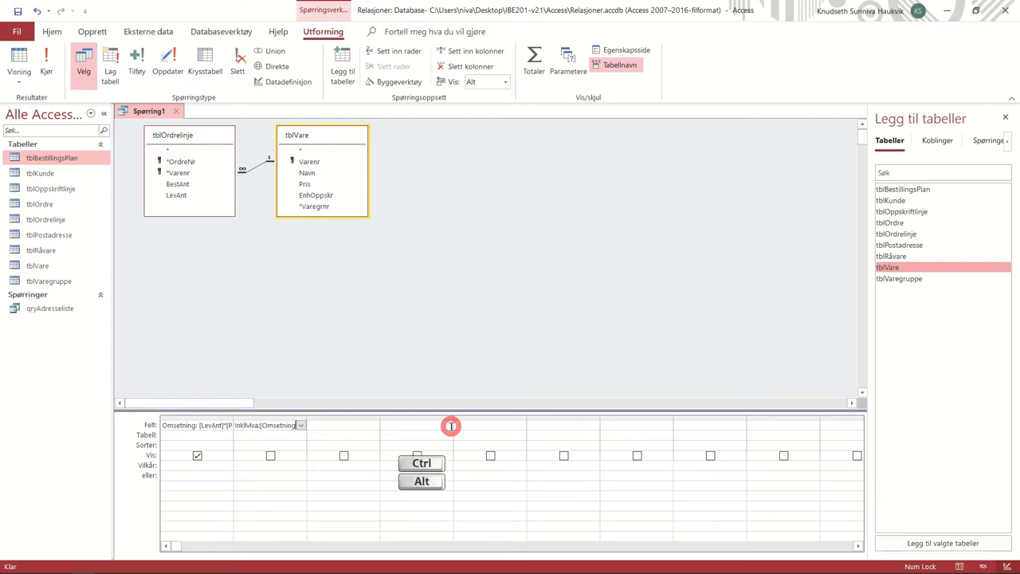
{"action": "type", "text": "]*1,25"}
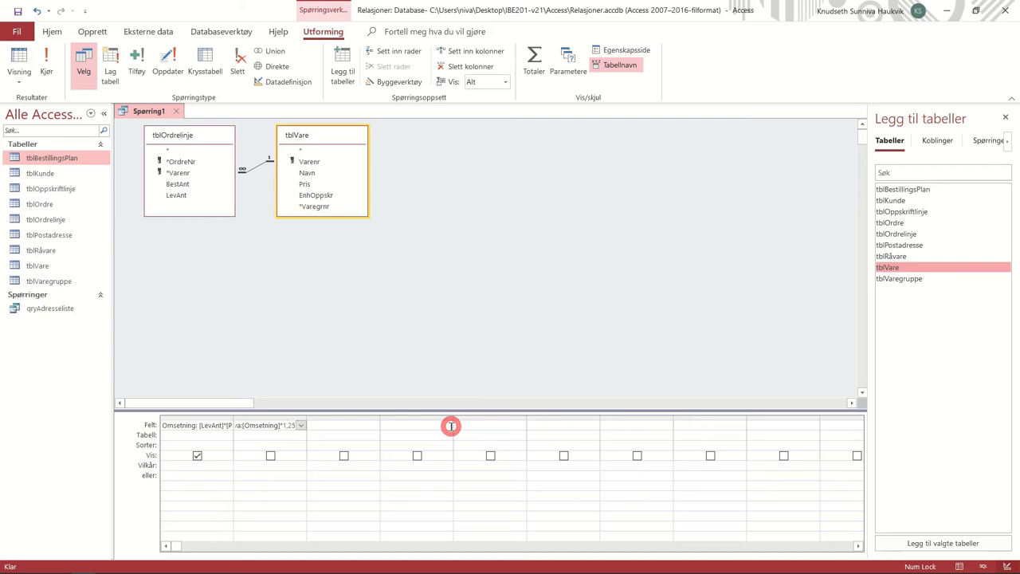
{"action": "left_click", "coordinate": [273, 458]}
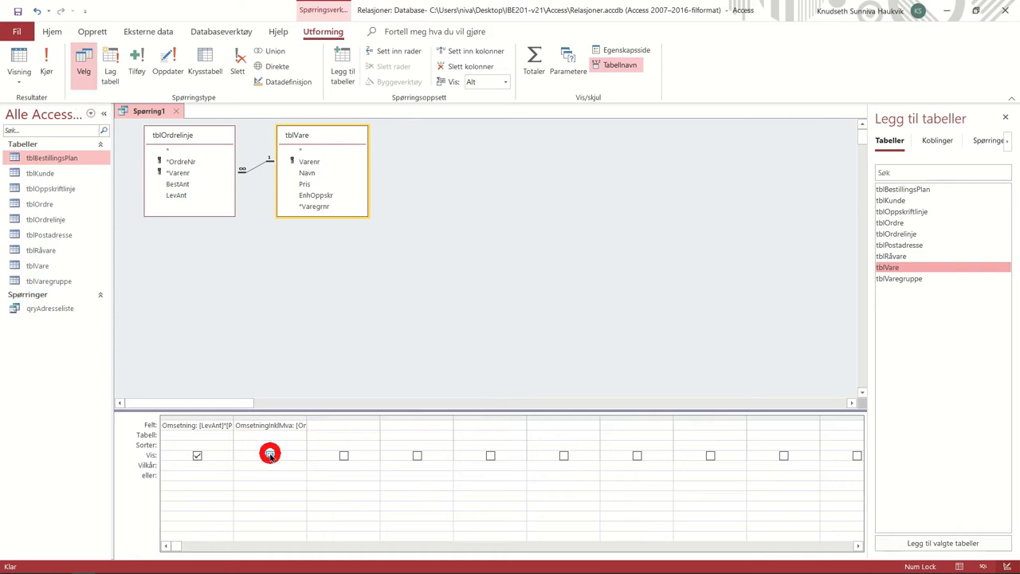
- Run the query, fit the OmsetningInklMva column to its full heading, and return to the query design
{"action": "left_click", "coordinate": [48, 71]}
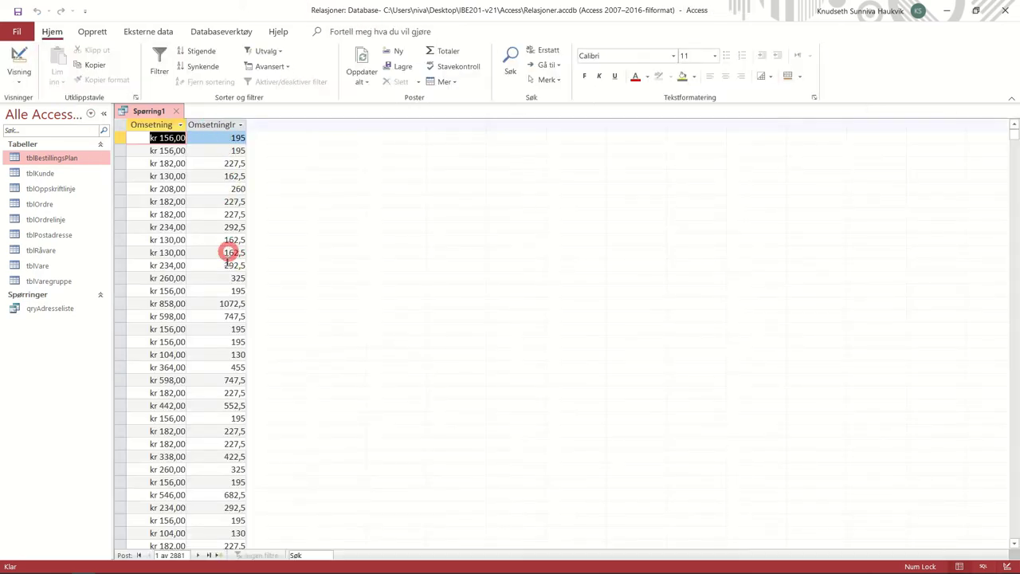
{"action": "double_click", "coordinate": [248, 124]}
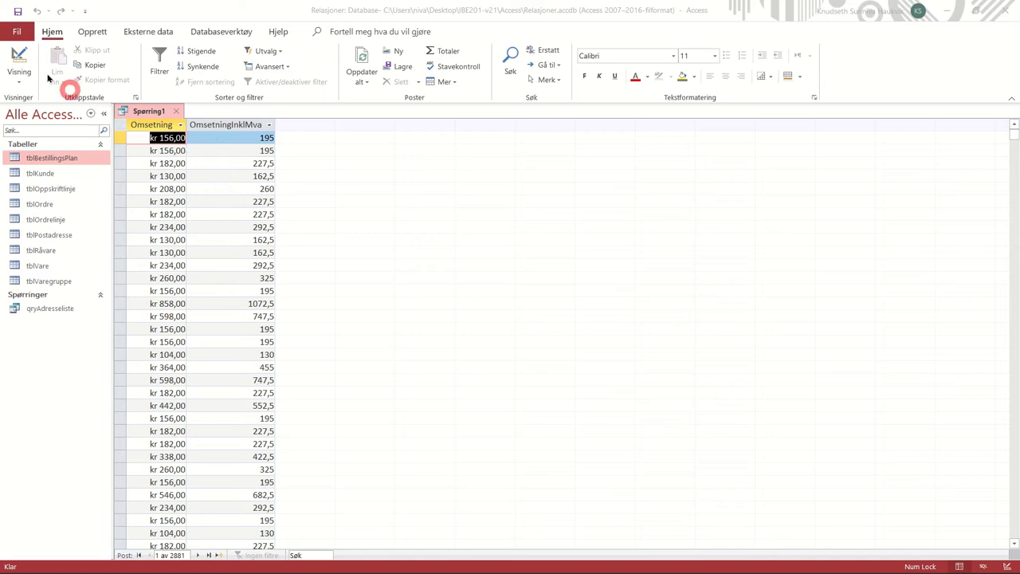
{"action": "left_click", "coordinate": [16, 54]}
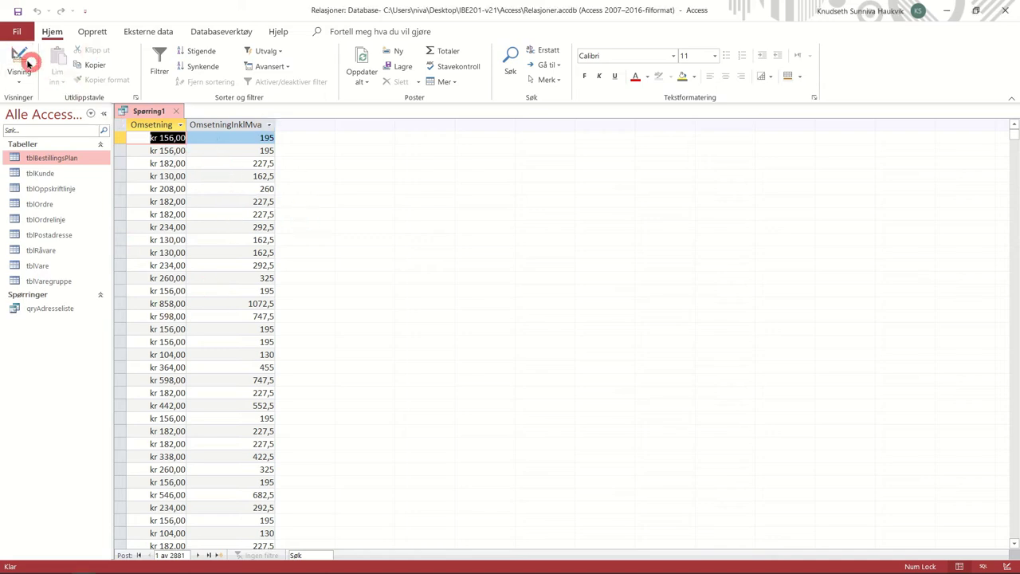
{"action": "left_click", "coordinate": [19, 56]}
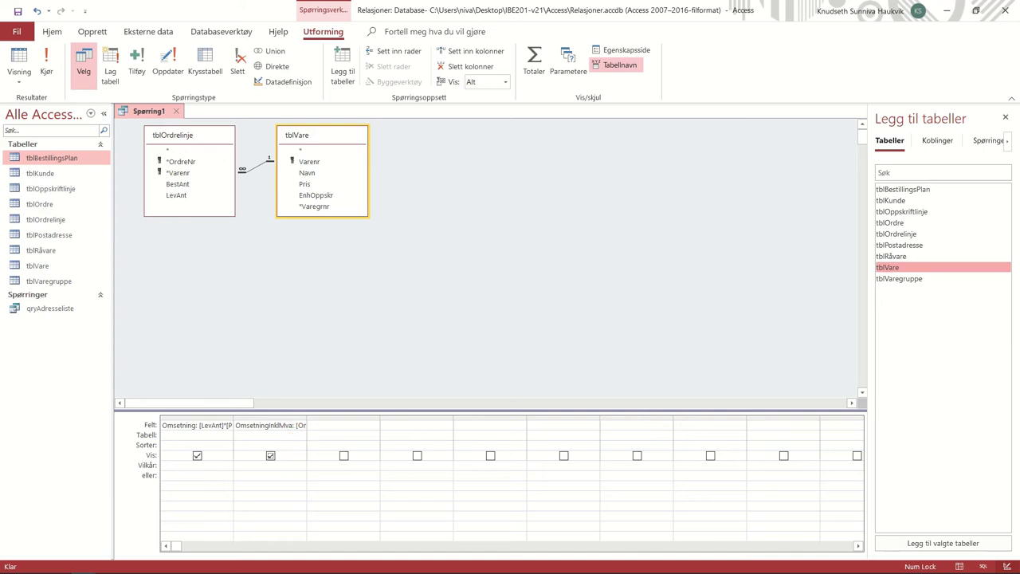
- Set the format of the OmsetningInklMva field to Valuta and run the query
{"action": "key", "text": "F4"}
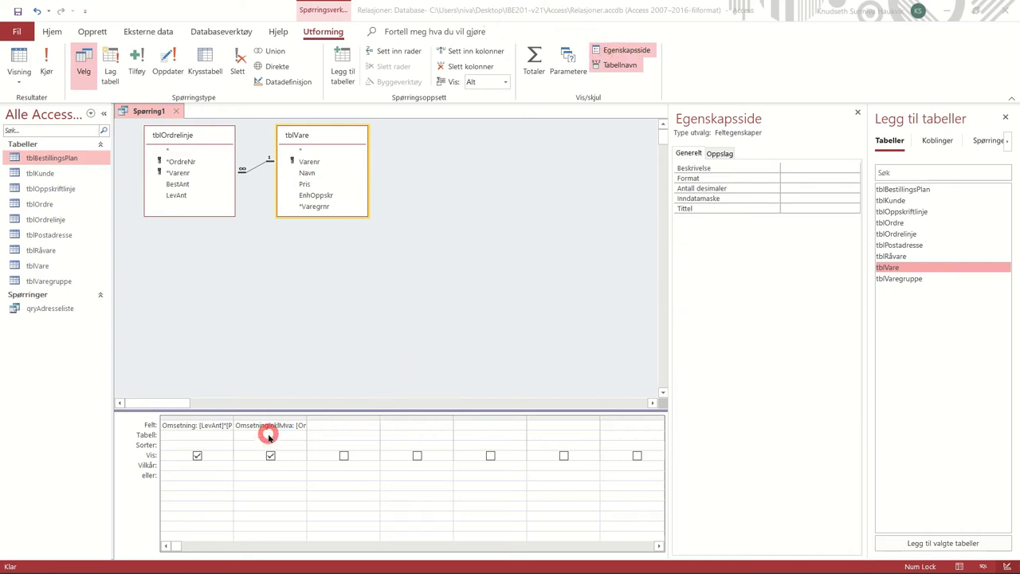
{"action": "left_click", "coordinate": [269, 426]}
{"action": "left_click", "coordinate": [256, 426]}
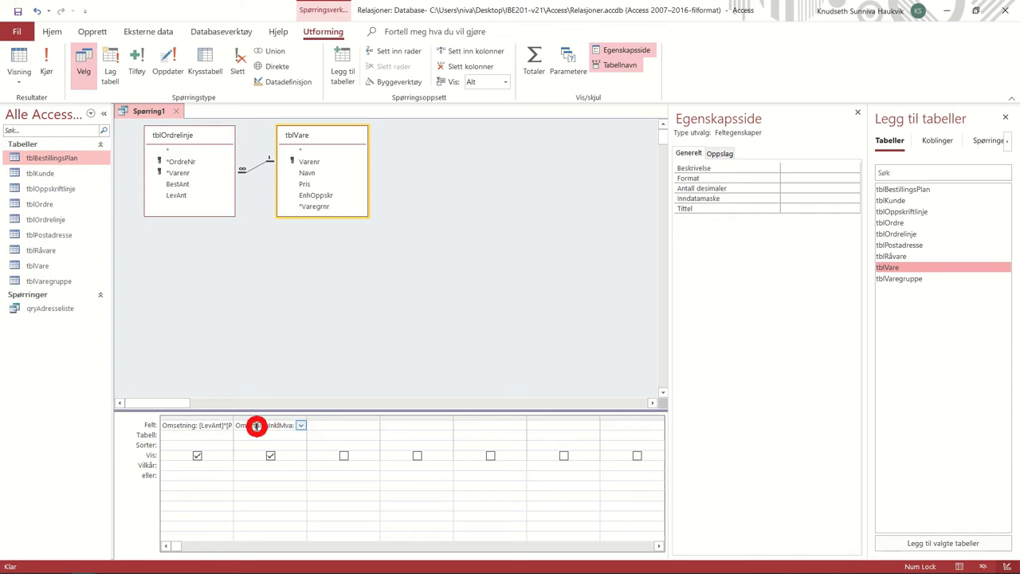
{"action": "left_click", "coordinate": [253, 417]}
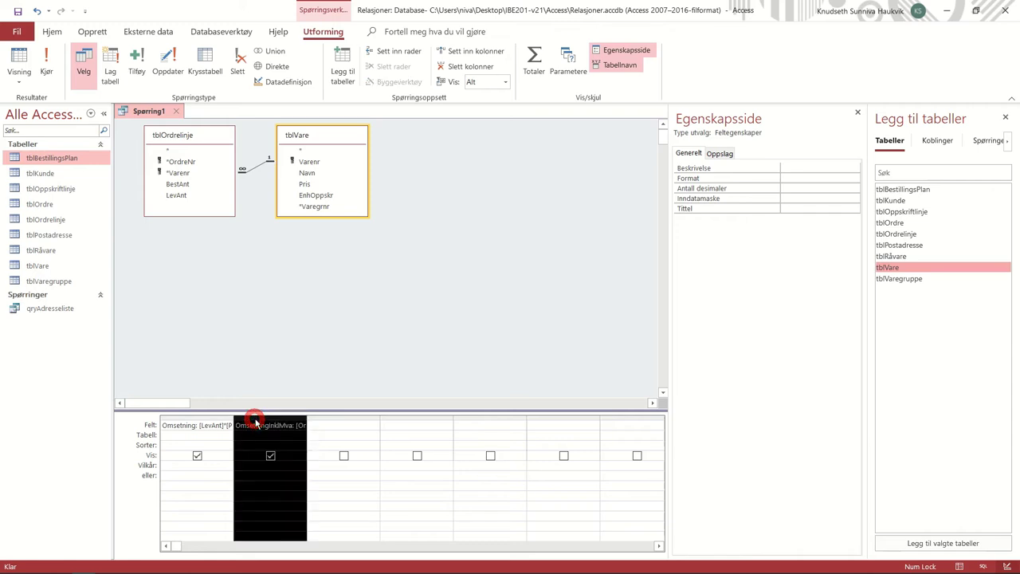
{"action": "left_click", "coordinate": [276, 444]}
{"action": "left_click", "coordinate": [274, 434]}
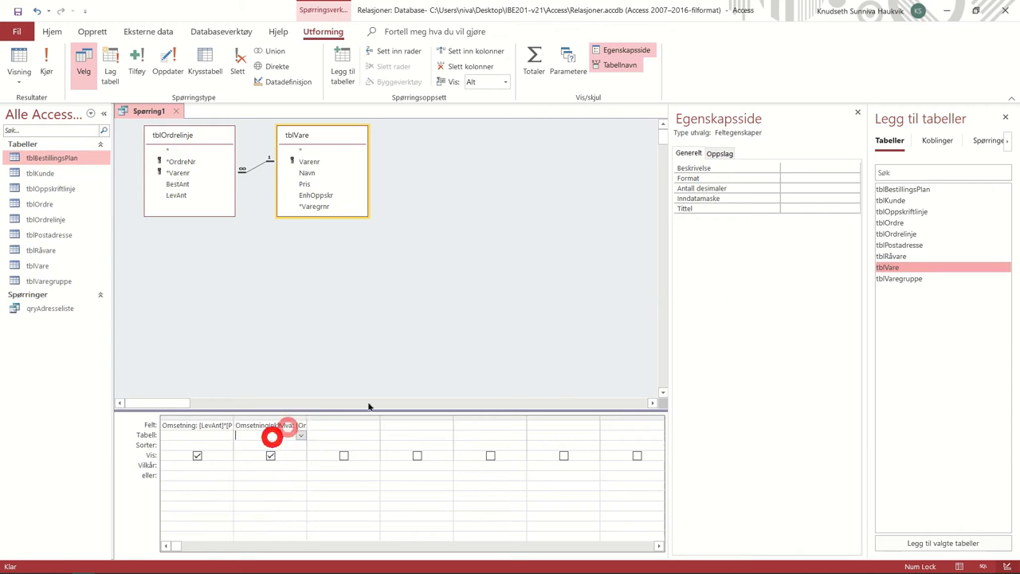
{"action": "left_click", "coordinate": [785, 177]}
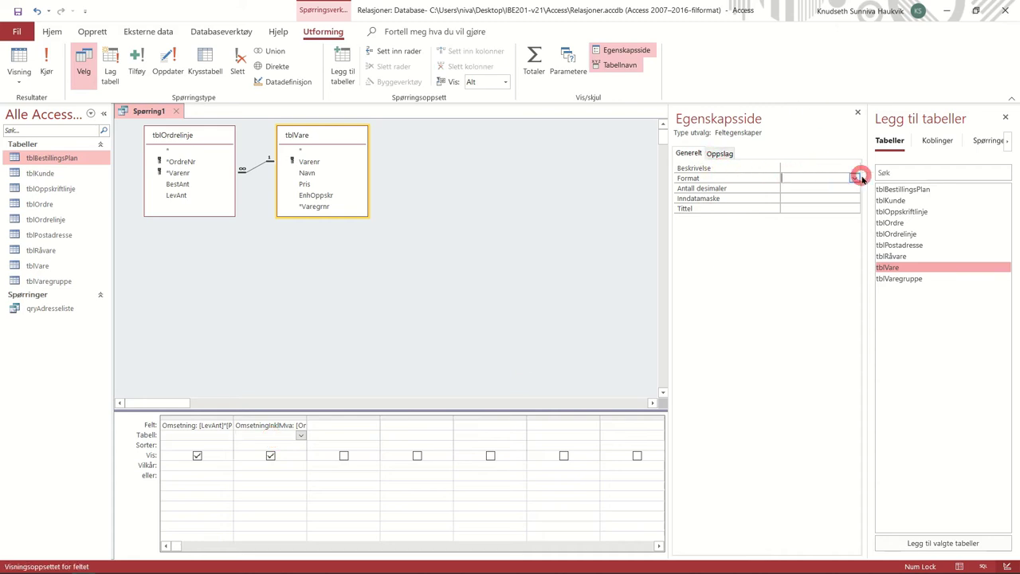
{"action": "left_click", "coordinate": [856, 178]}
{"action": "left_click", "coordinate": [823, 197]}
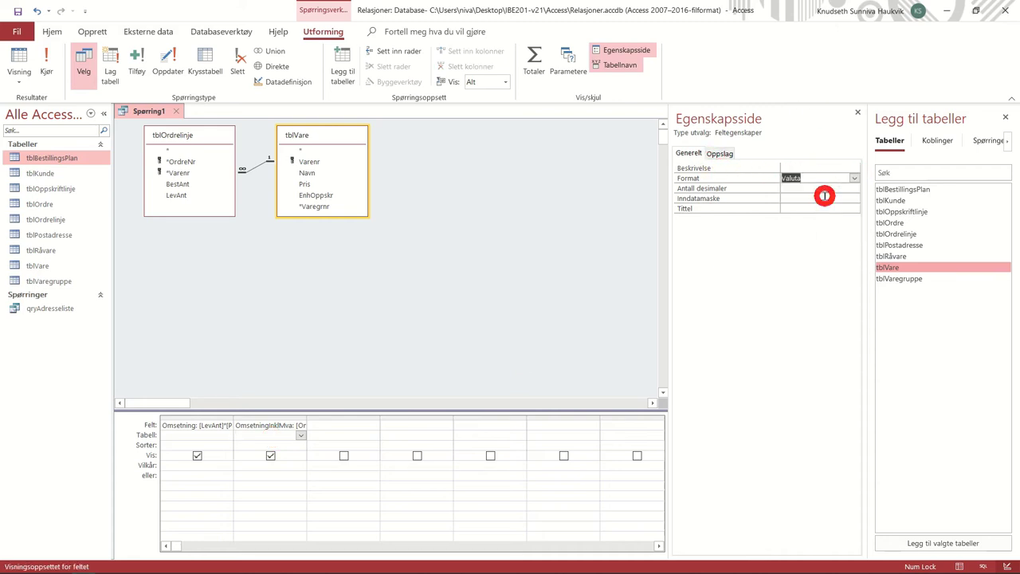
{"action": "left_click", "coordinate": [46, 59]}
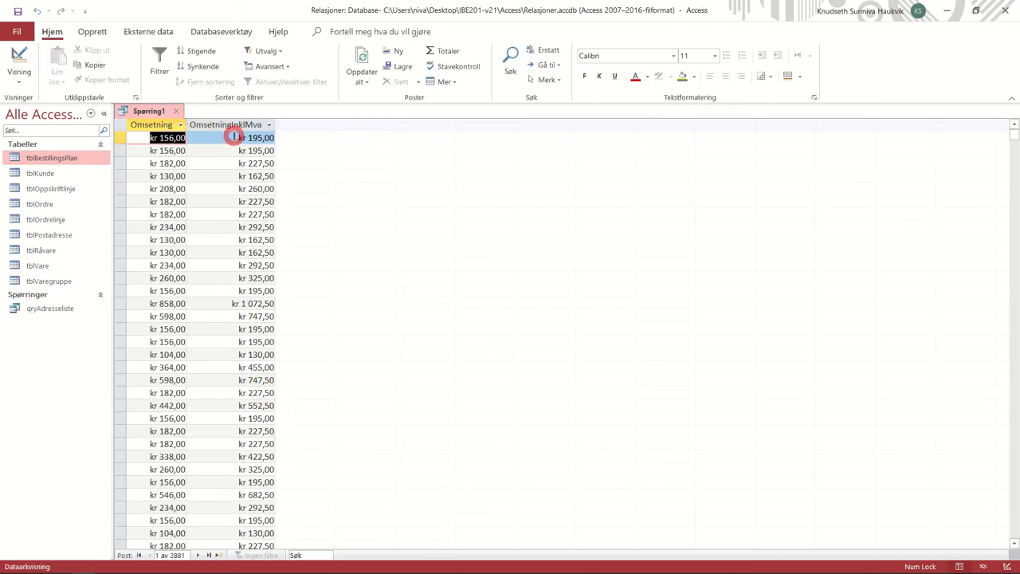
- Return to the query design, total the Omsetning field with Sum, and run the query
{"action": "left_click", "coordinate": [19, 62]}
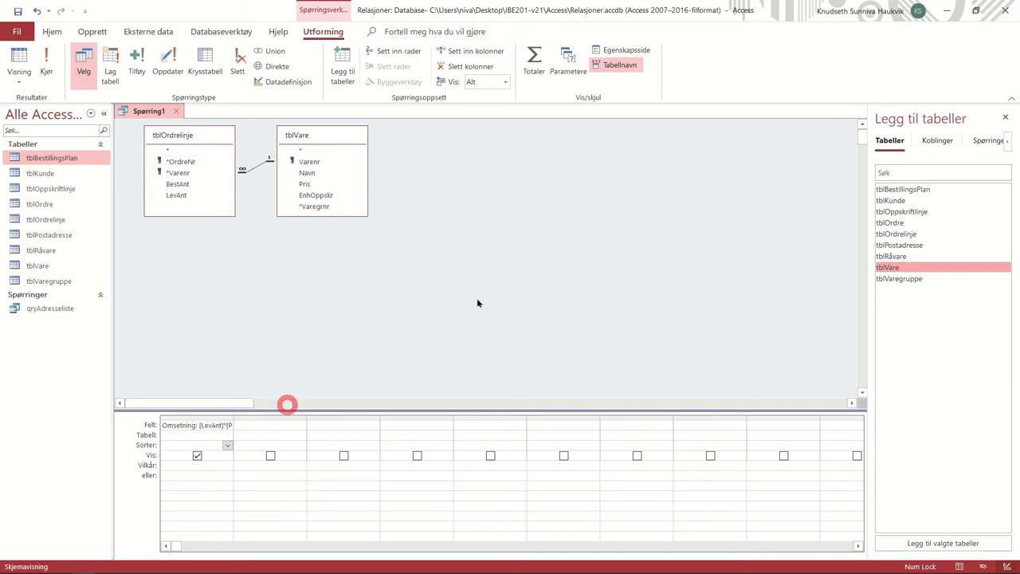
{"action": "left_click", "coordinate": [536, 56]}
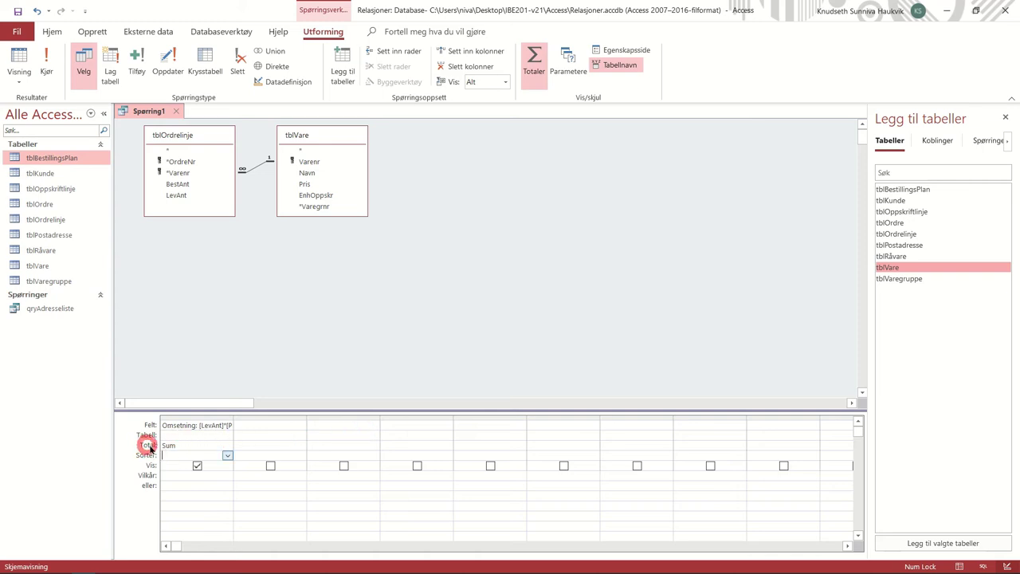
{"action": "left_click", "coordinate": [53, 72]}
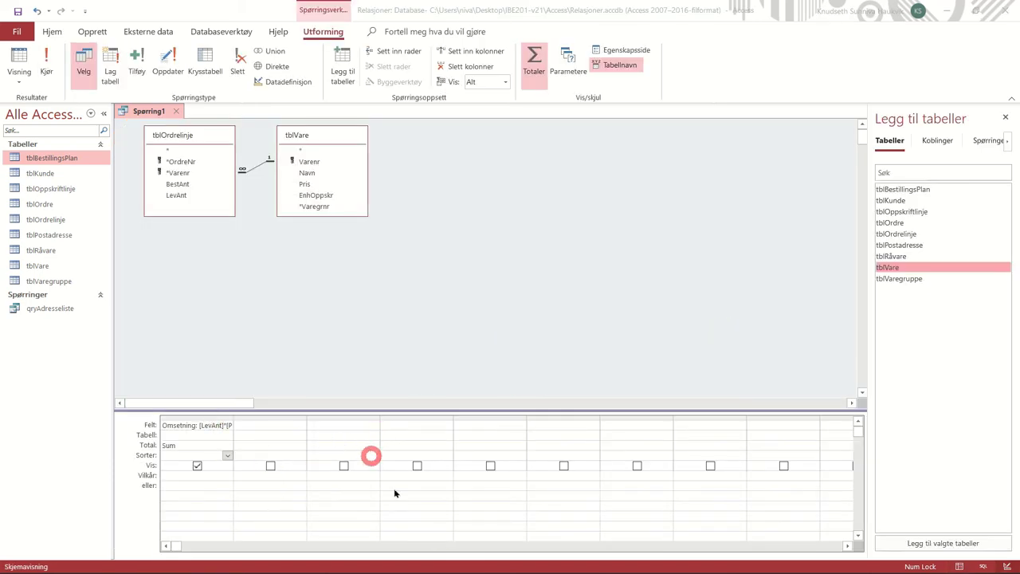
- Group the Omsetning sum by the Navn field from tblVare, run the query, and fit the Navn column width
{"action": "double_click", "coordinate": [315, 174]}
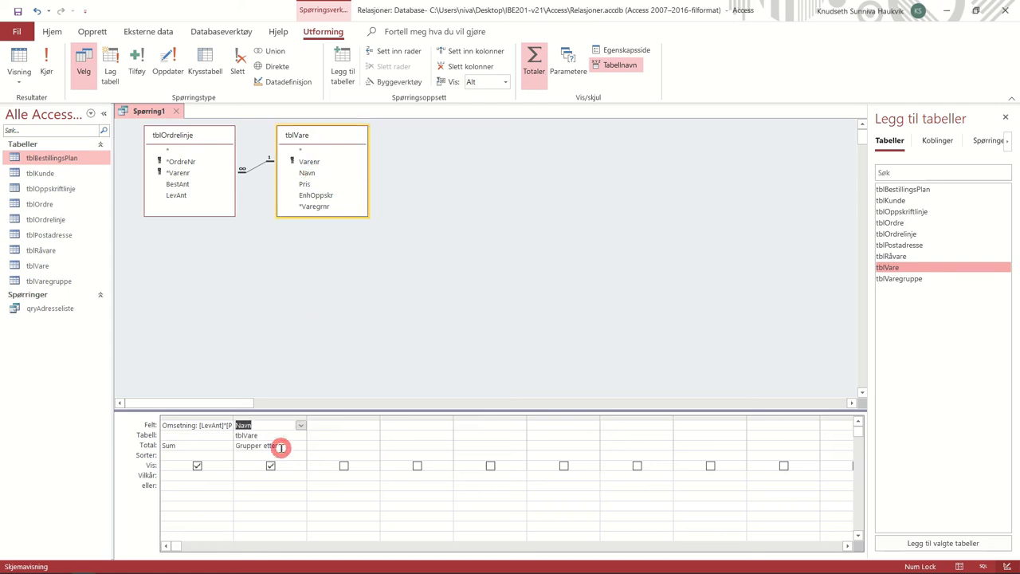
{"action": "left_click", "coordinate": [48, 55]}
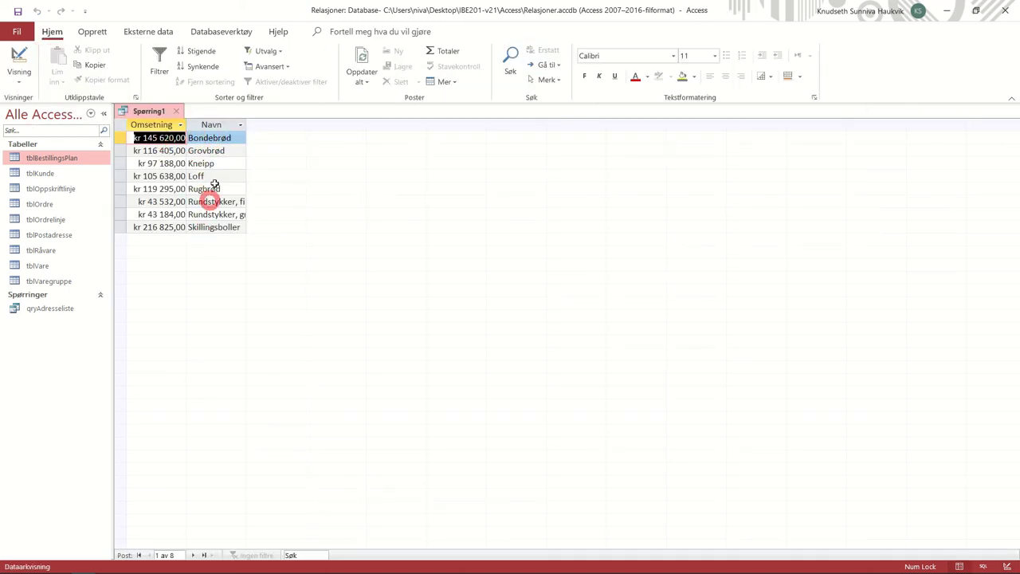
{"action": "double_click", "coordinate": [246, 124]}
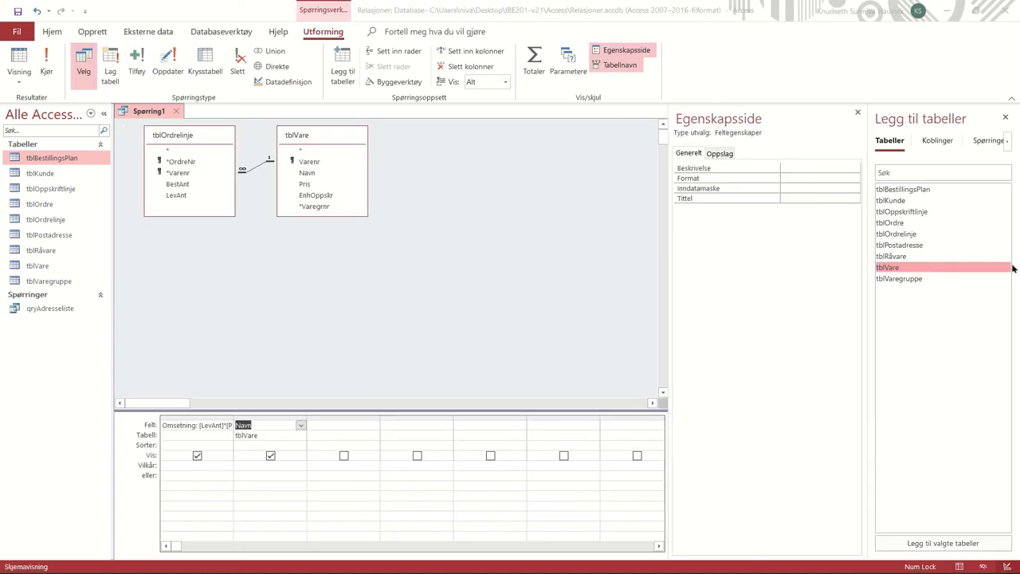
- Open the properties of the query itself and set Øverste verdier to 5
{"action": "mouse_move", "coordinate": [666, 342]}
{"action": "left_mouse_down"}
{"action": "mouse_move", "coordinate": [495, 347]}
{"action": "mouse_move", "coordinate": [345, 306]}
{"action": "mouse_move", "coordinate": [456, 293]}
{"action": "mouse_move", "coordinate": [330, 279]}
{"action": "mouse_move", "coordinate": [423, 215]}
{"action": "left_mouse_up"}
{"action": "right_click", "coordinate": [449, 266]}
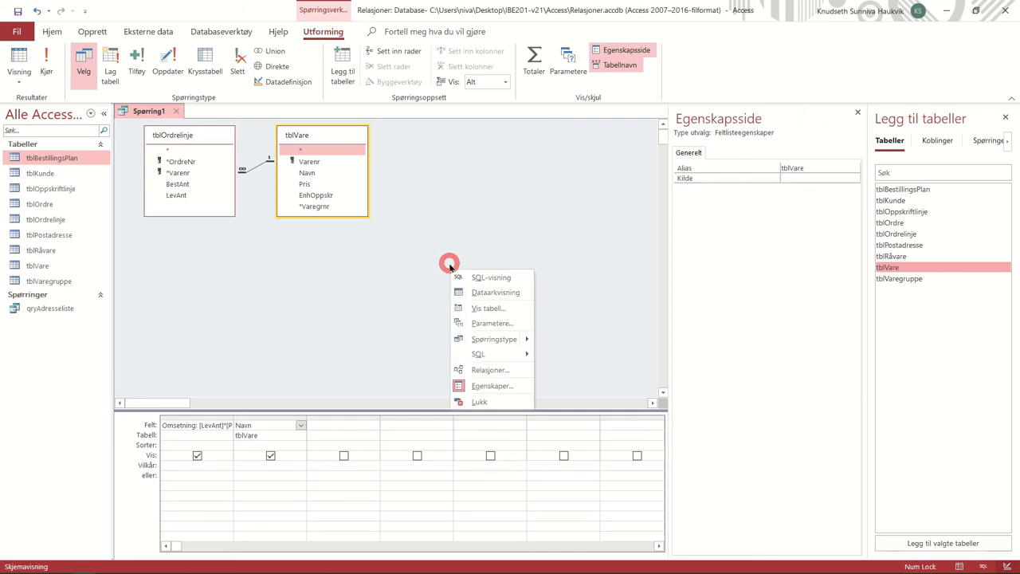
{"action": "left_click", "coordinate": [502, 385]}
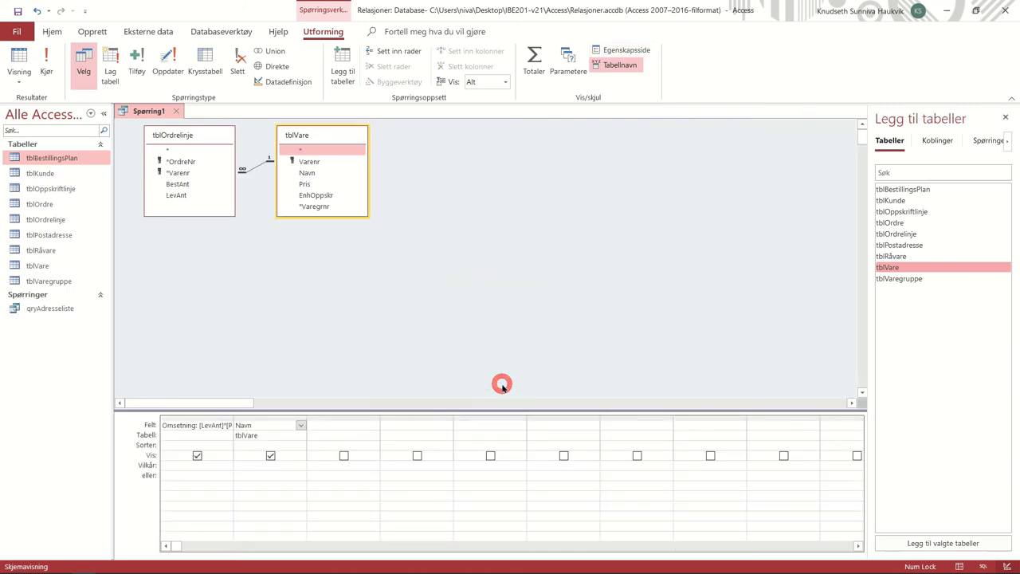
{"action": "right_click", "coordinate": [395, 285]}
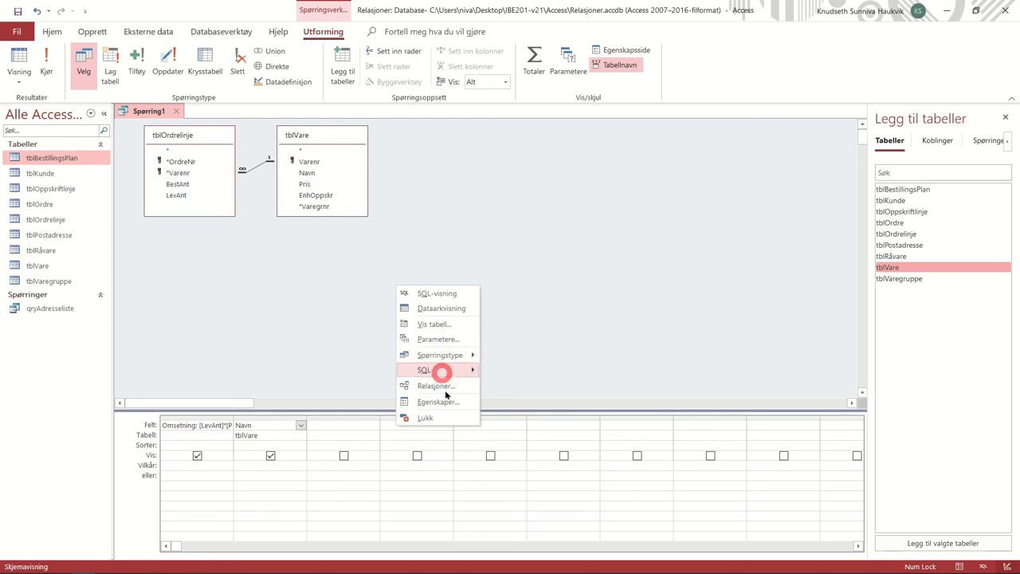
{"action": "left_click", "coordinate": [447, 401]}
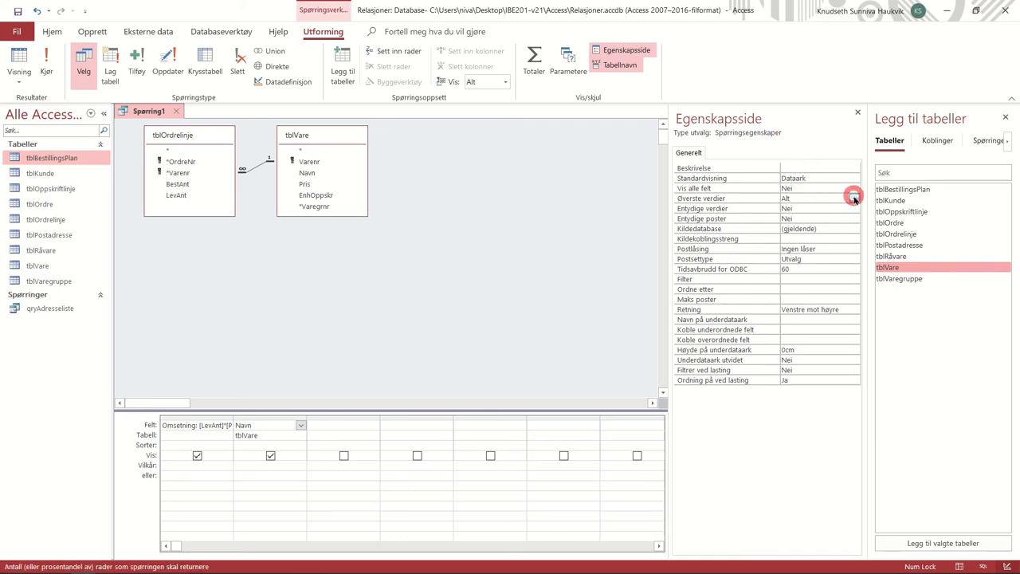
{"action": "left_click", "coordinate": [853, 197]}
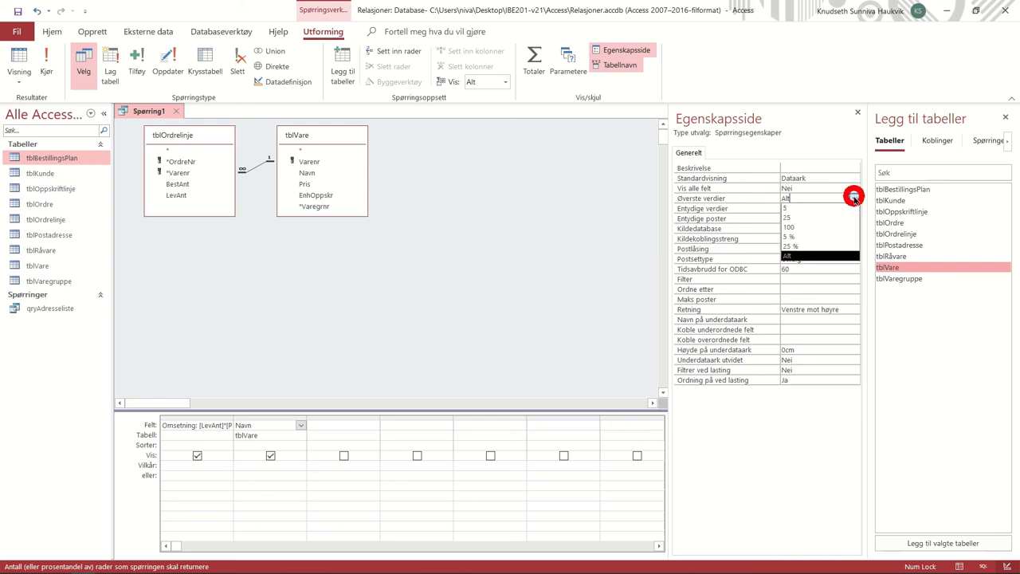
{"action": "left_click", "coordinate": [843, 208]}
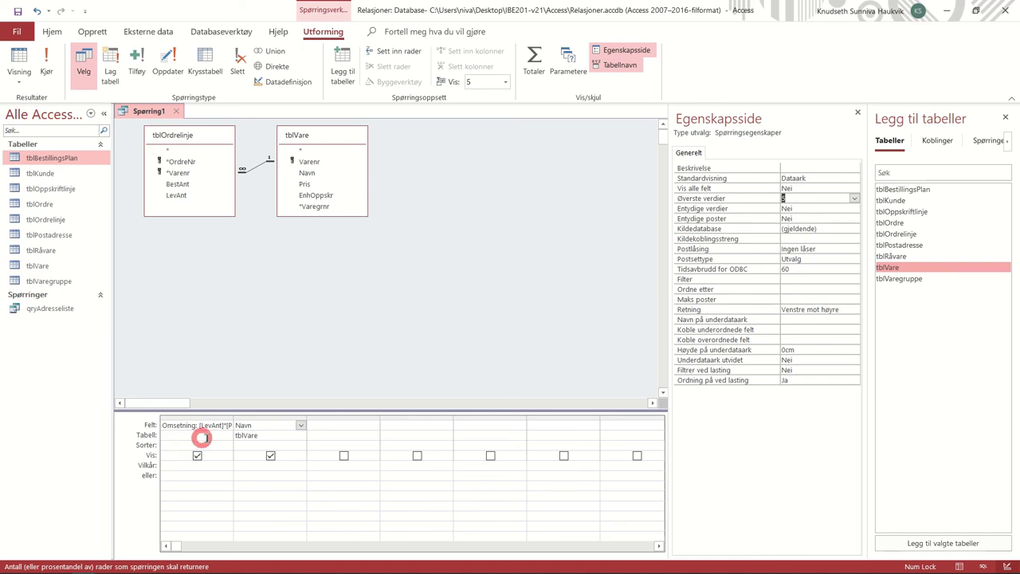
- Sort the Omsetning field in descending order (Synkende) and run the query
{"action": "left_click", "coordinate": [231, 445]}
{"action": "left_click", "coordinate": [228, 446]}
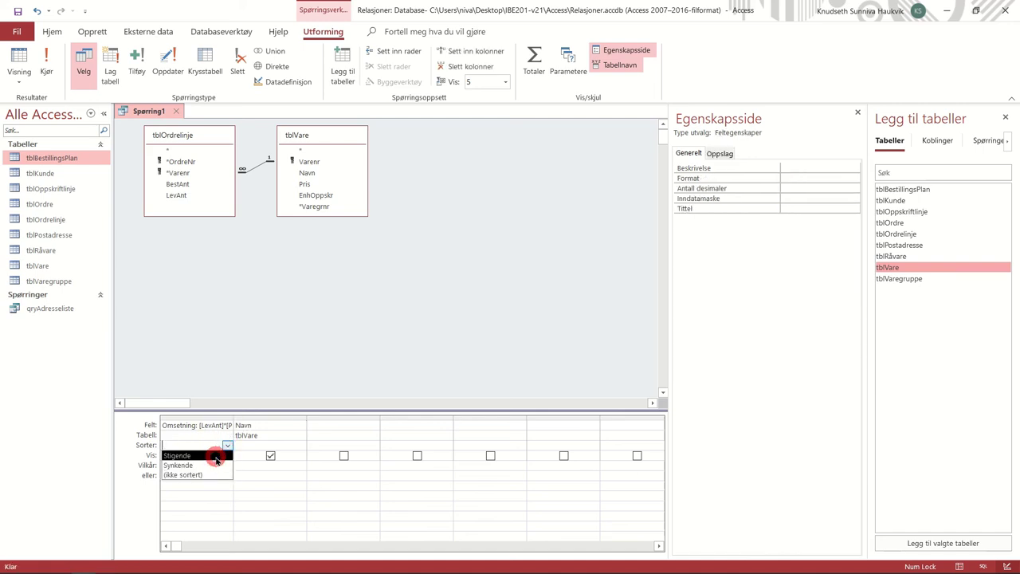
{"action": "left_click", "coordinate": [217, 465]}
{"action": "left_click", "coordinate": [242, 351]}
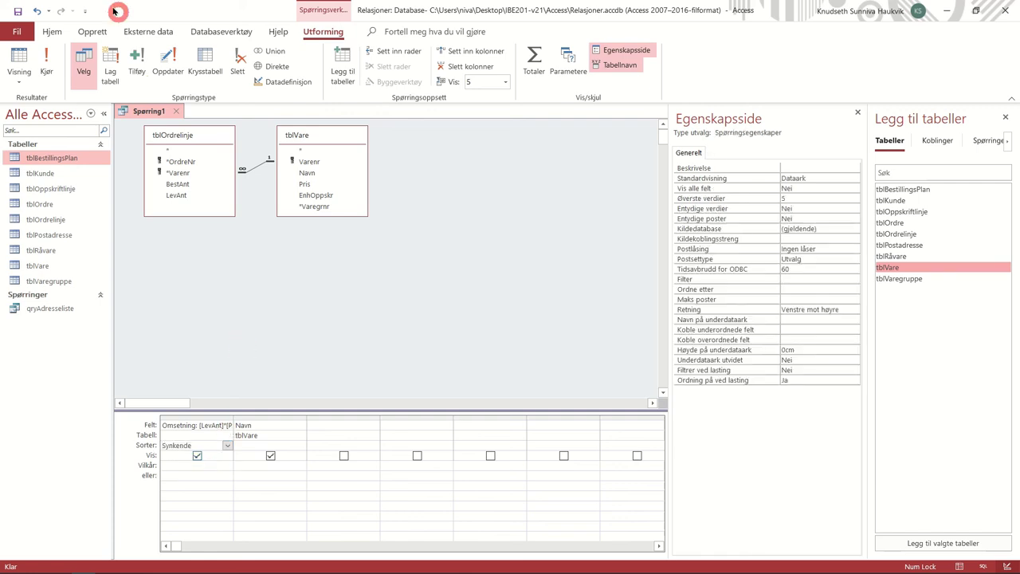
{"action": "left_click", "coordinate": [46, 63]}
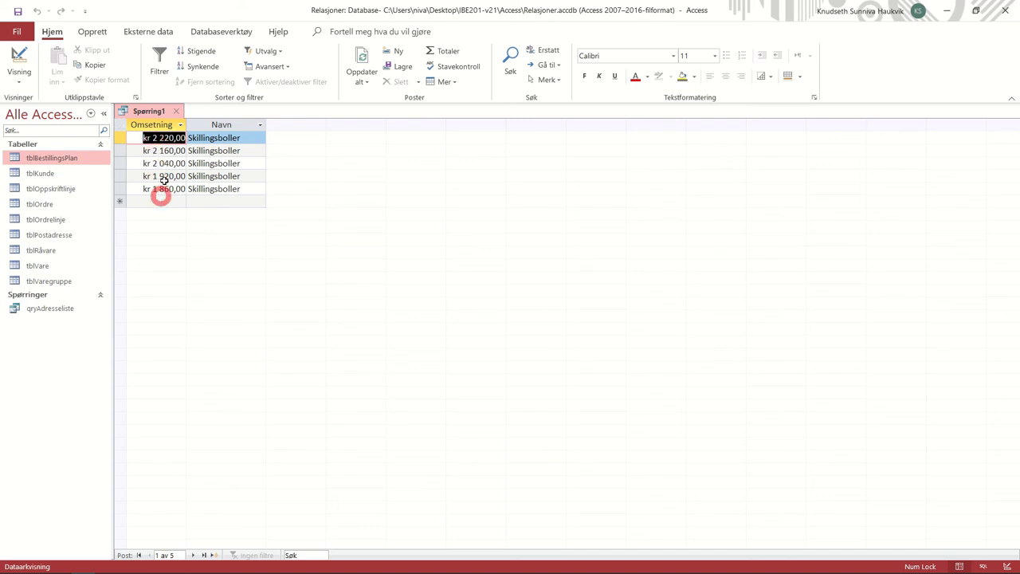
- Back in the query design, close the property sheet and list the saved queries available as data sources
{"action": "left_click", "coordinate": [19, 61]}
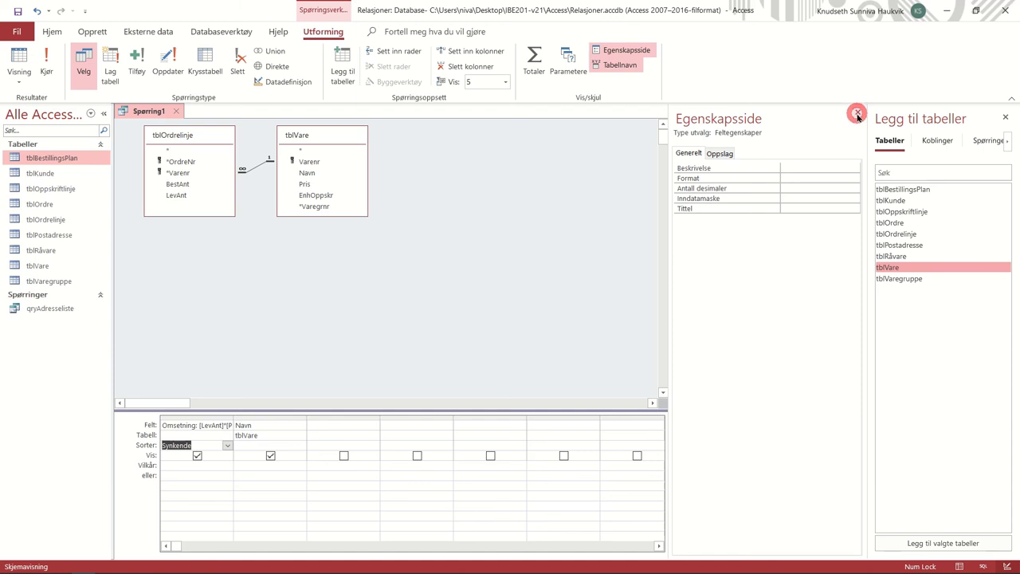
{"action": "left_click", "coordinate": [857, 110]}
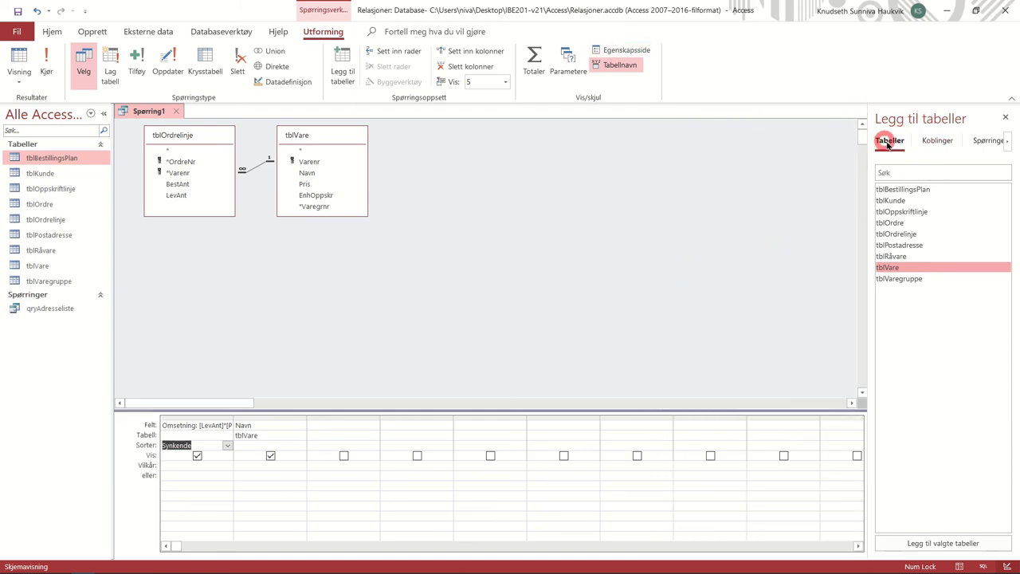
{"action": "left_click", "coordinate": [989, 142]}
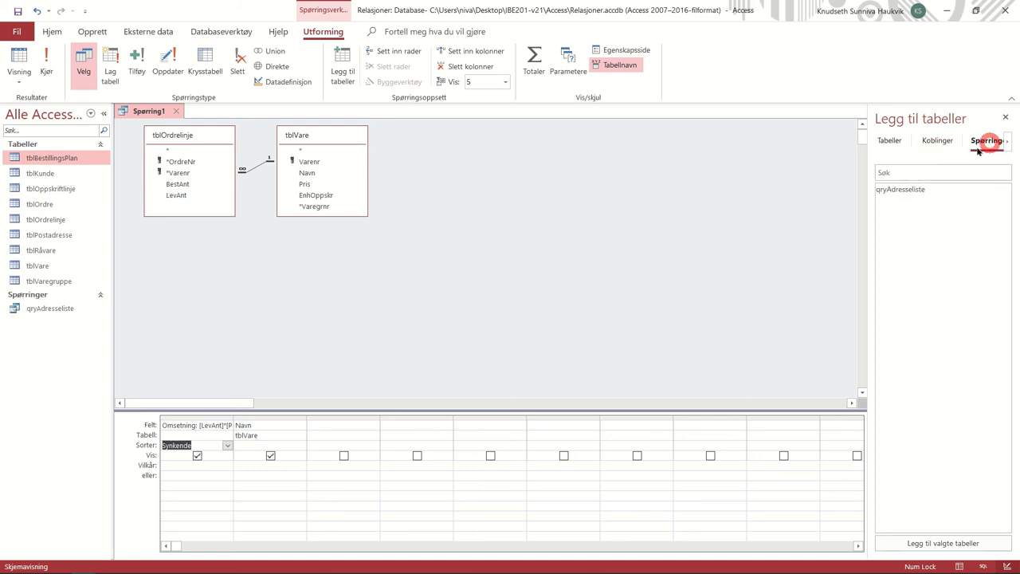